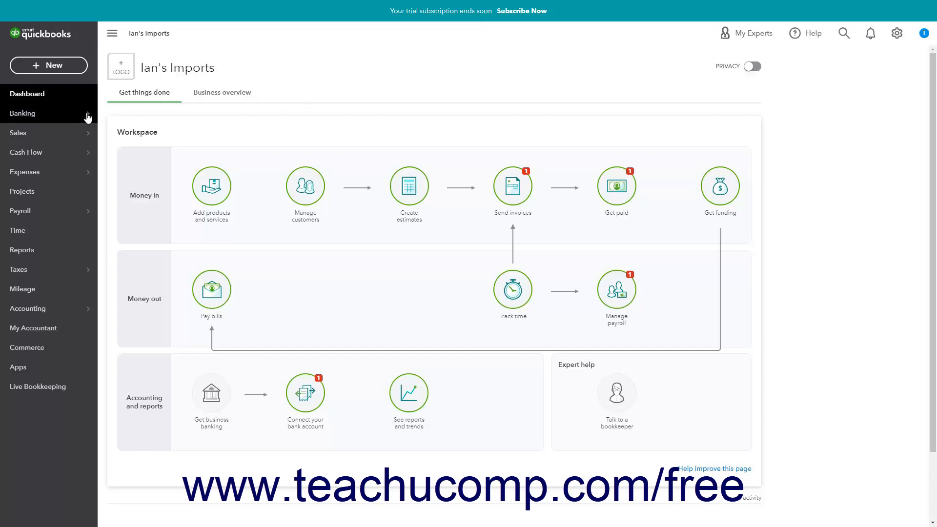
# Step: Open the bank rules list and move the Internet Expenses rule above Office Supplies to priority 1
pyautogui.moveTo(73, 119)
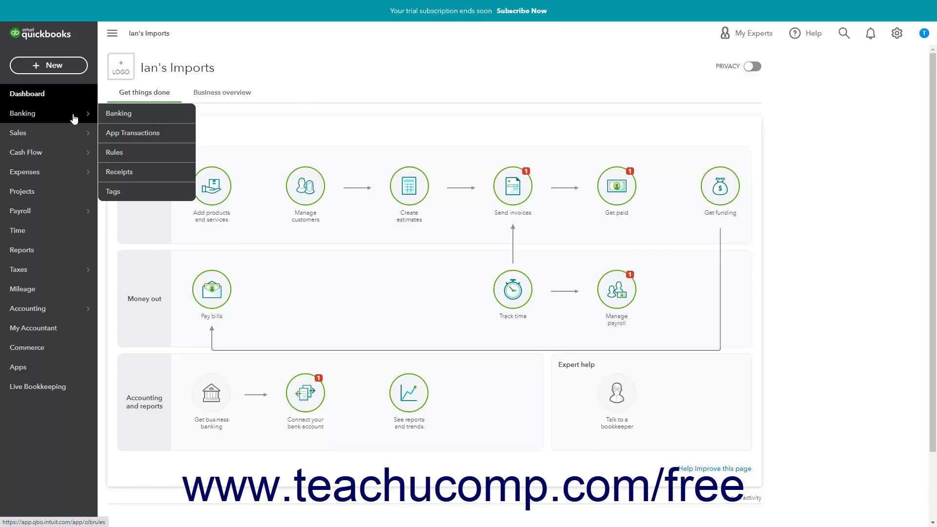
pyautogui.click(116, 153)
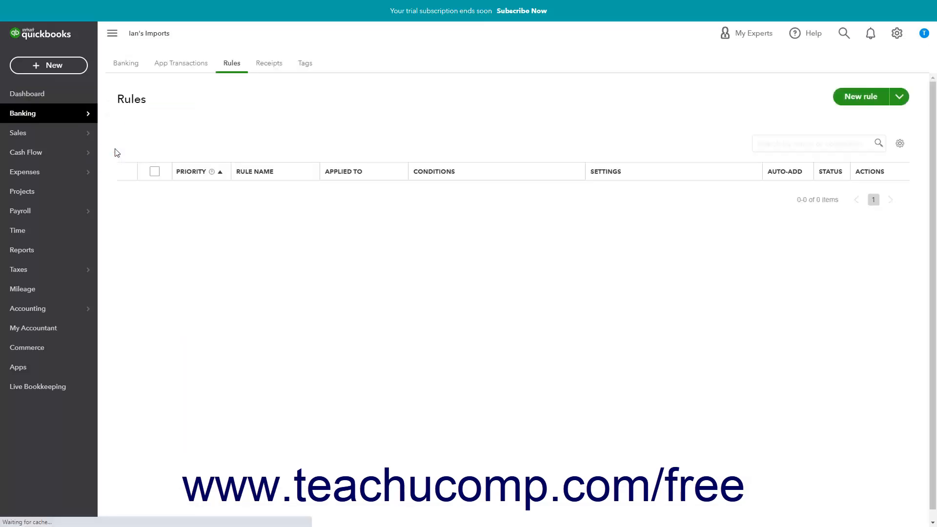
pyautogui.click(60, 122)
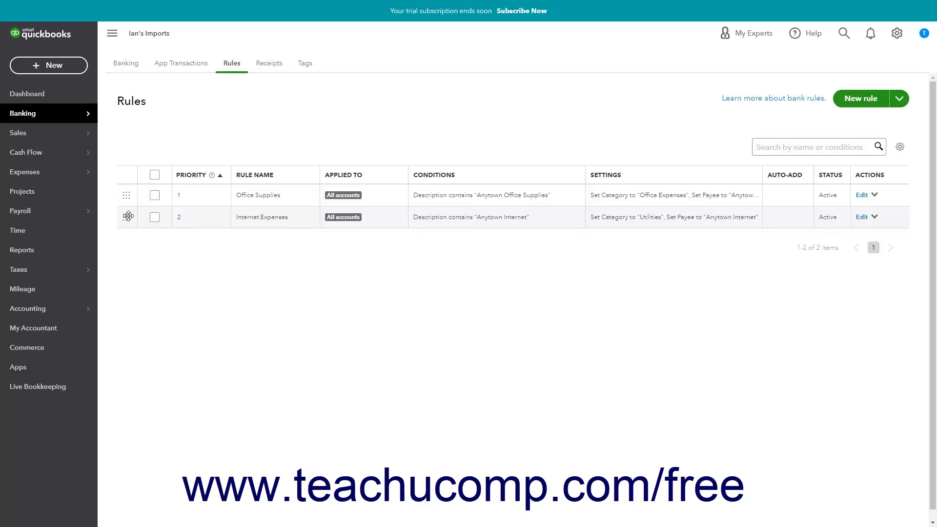
pyautogui.moveTo(128, 217); pyautogui.dragTo(130, 194)
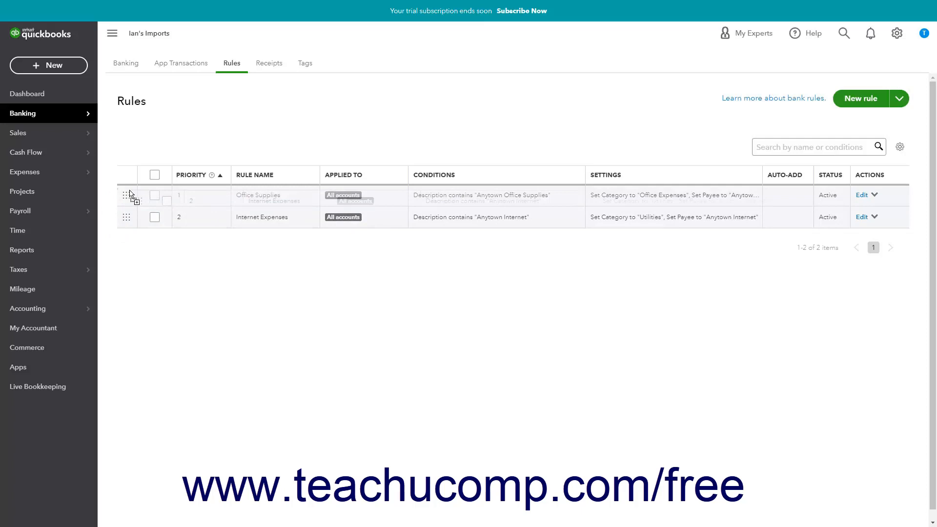
pyautogui.moveTo(130, 194); pyautogui.dragTo(130, 192)
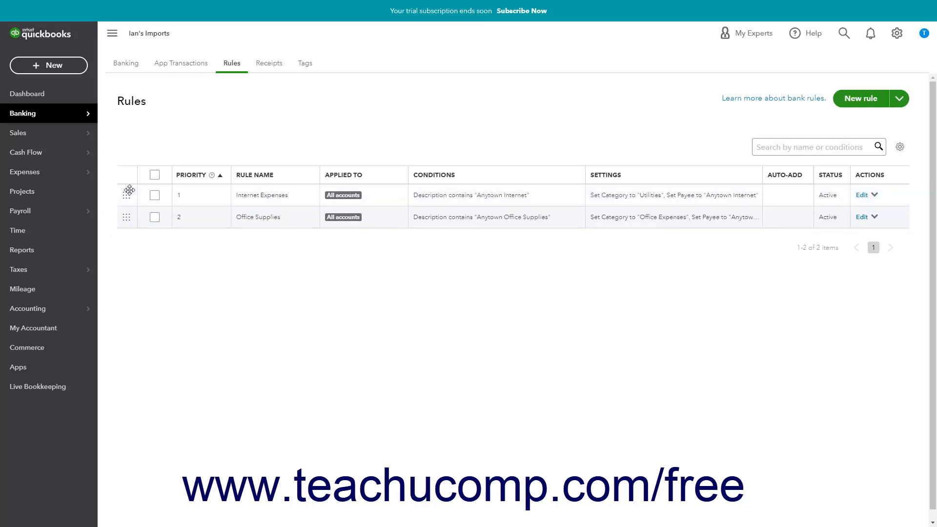
# Step: Start a new rule named Anytown Electric that applies to Money out transactions in all bank accounts
pyautogui.click(852, 107)
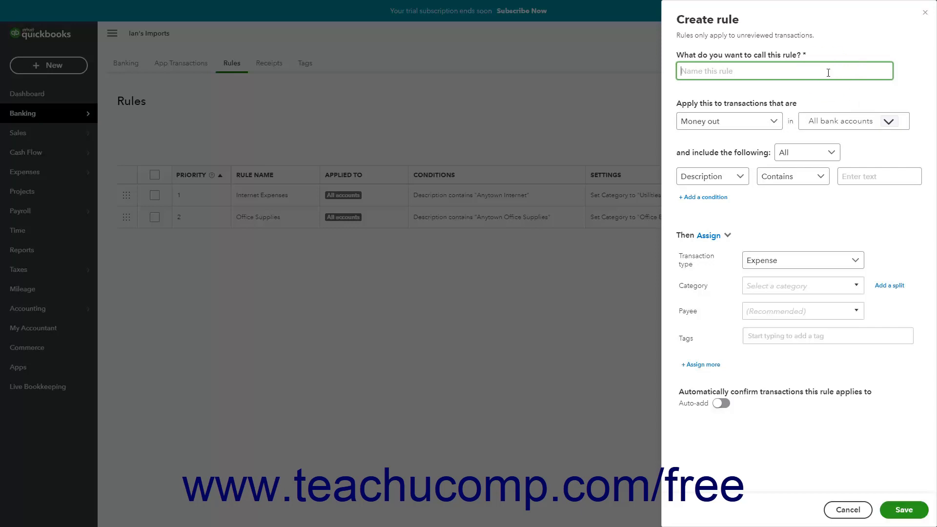
pyautogui.write('Anytown Electric')
pyautogui.click(779, 124)
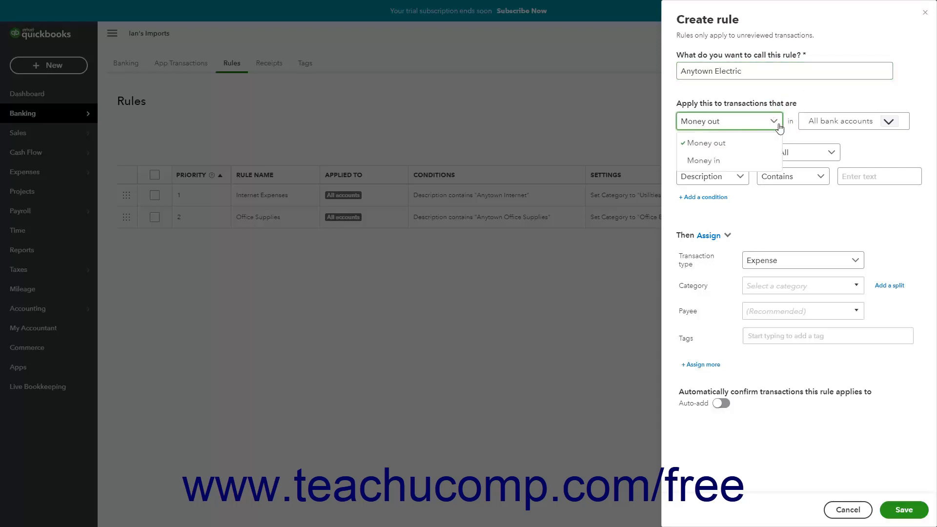
pyautogui.click(753, 142)
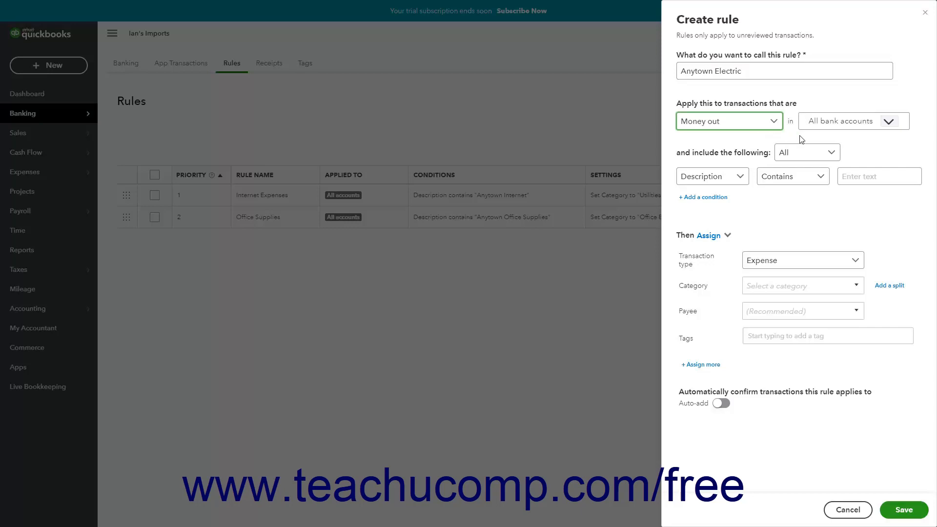
pyautogui.click(886, 122)
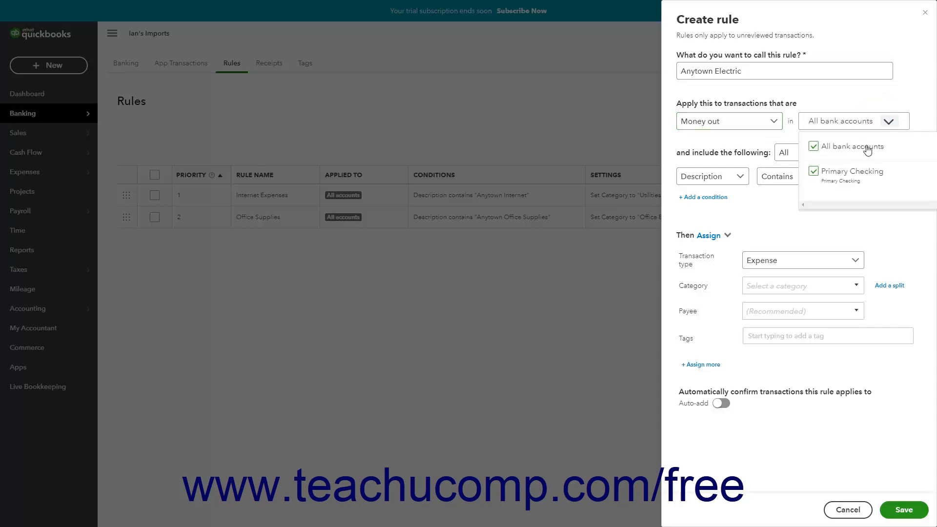
pyautogui.click(889, 124)
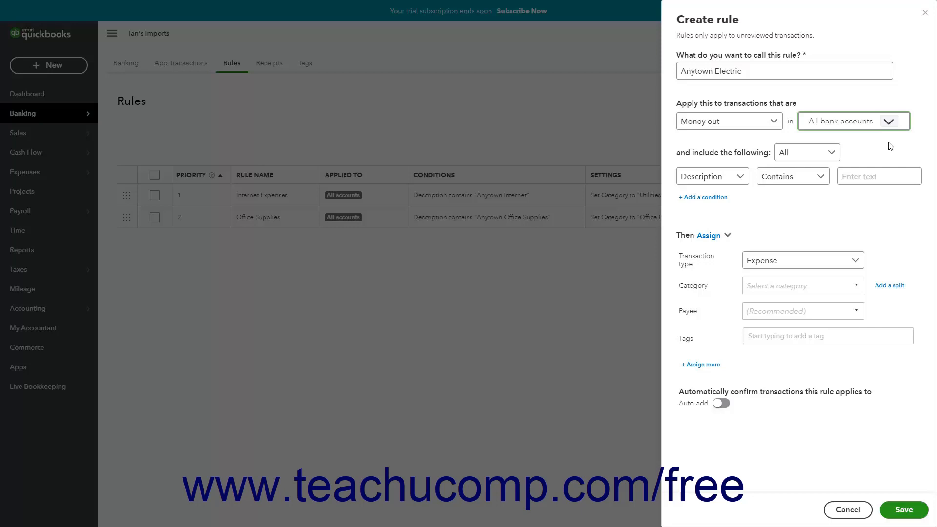
# Step: Require all conditions to match and set the condition to Description Contains "Anytown Electric"
pyautogui.click(832, 153)
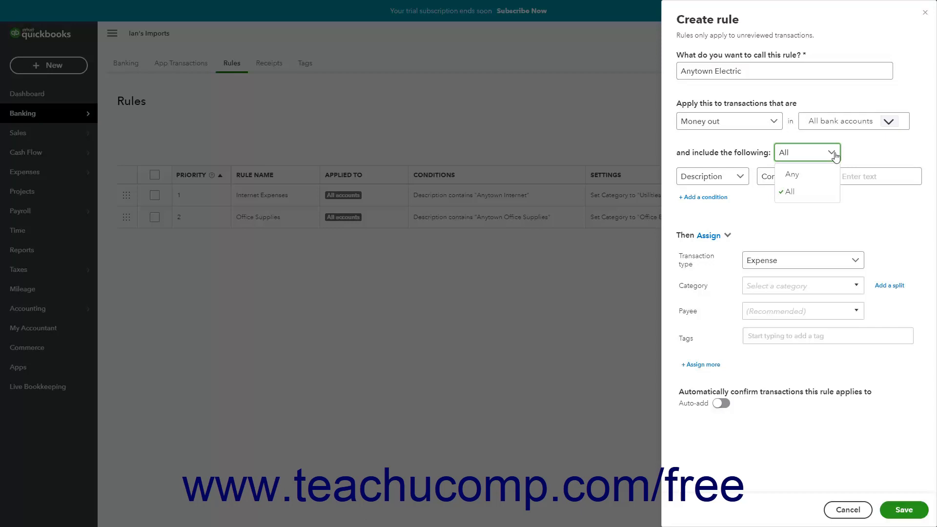
pyautogui.click(824, 189)
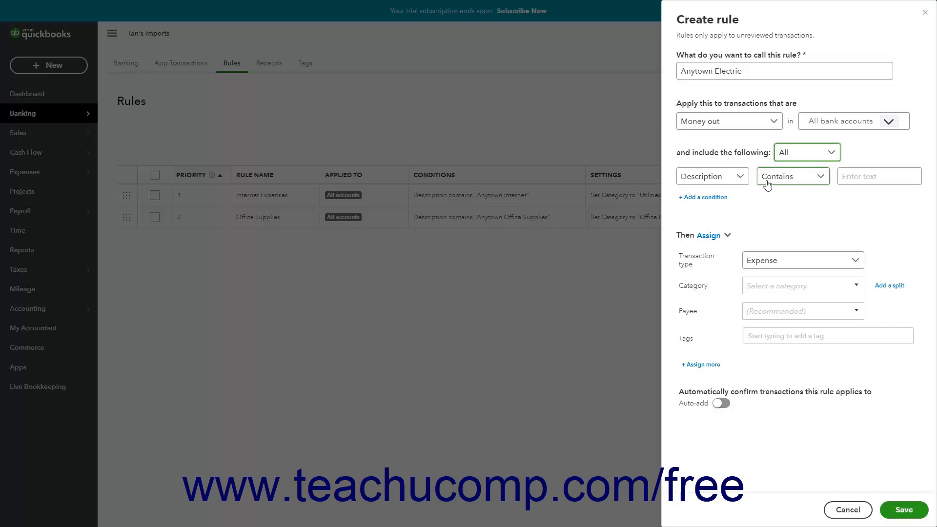
pyautogui.click(740, 178)
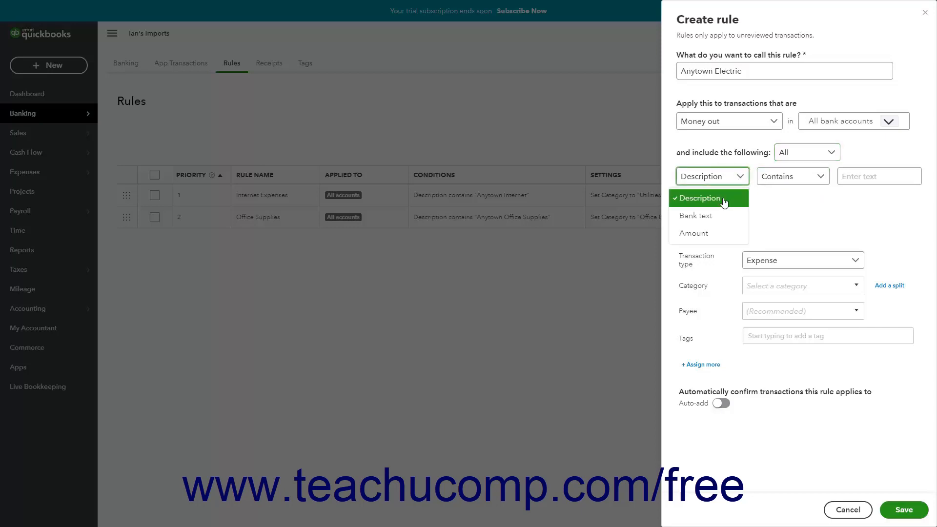
pyautogui.click(724, 203)
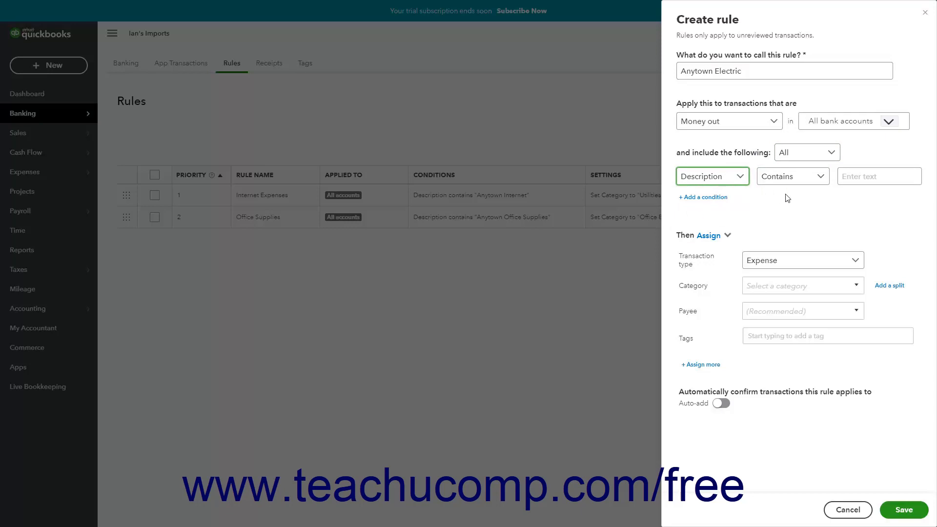
pyautogui.click(819, 178)
pyautogui.click(803, 207)
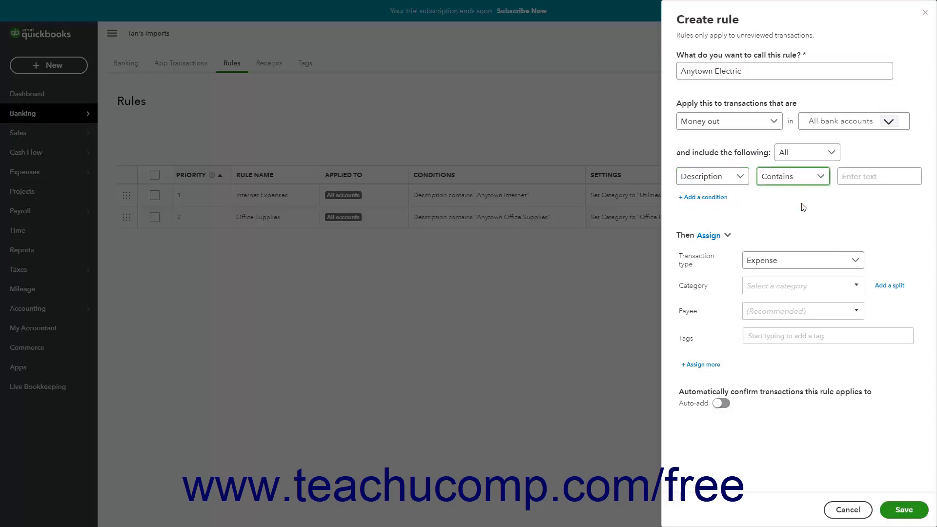
pyautogui.click(865, 177)
pyautogui.write('Anytown Electric')
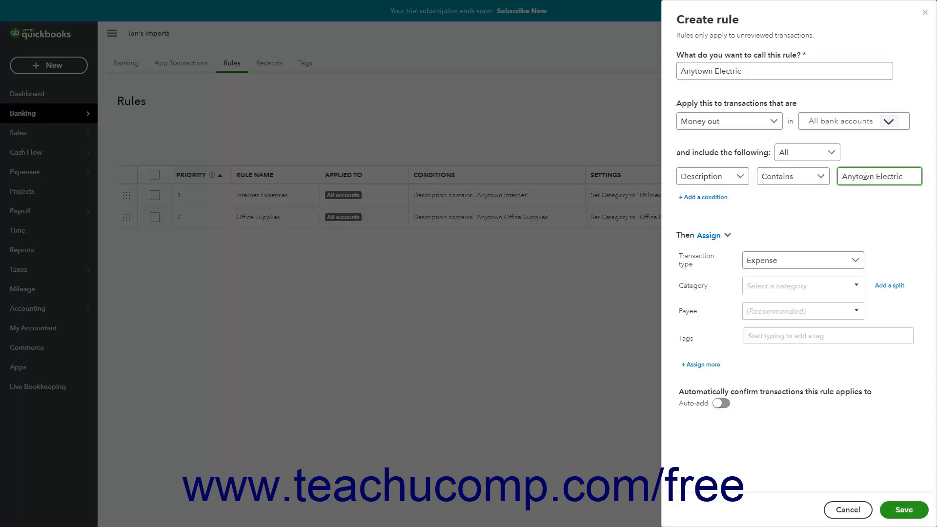
# Step: Add a second condition and remove it, and switch the rule's action to Exclude and back to Assign
pyautogui.click(718, 198)
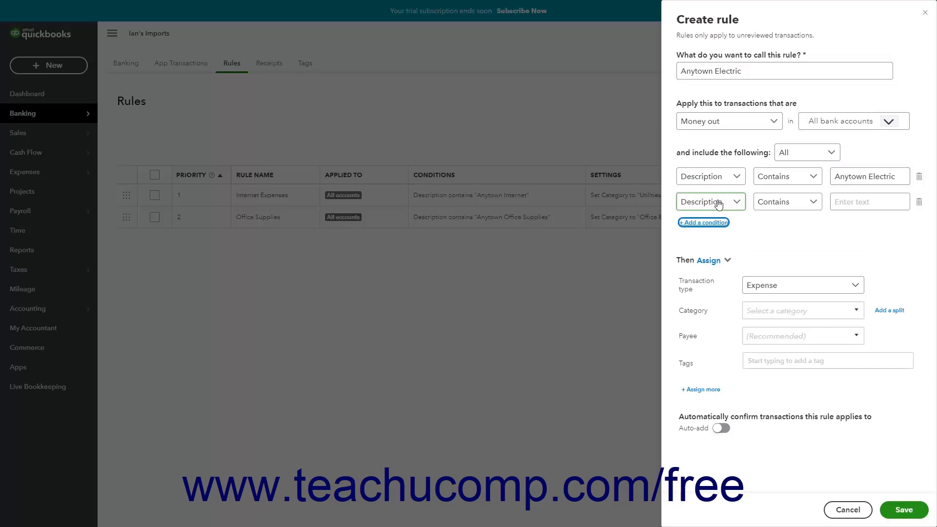
pyautogui.click(916, 205)
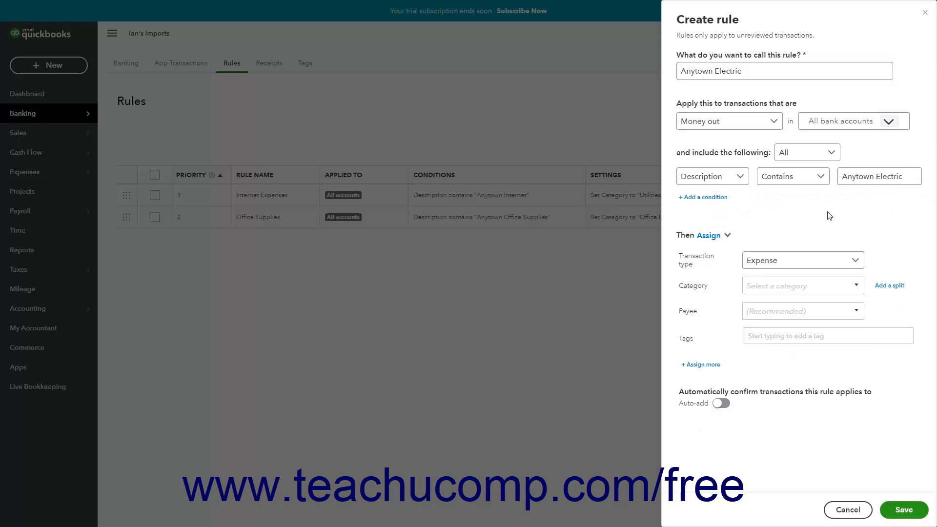
pyautogui.click(728, 236)
pyautogui.click(721, 266)
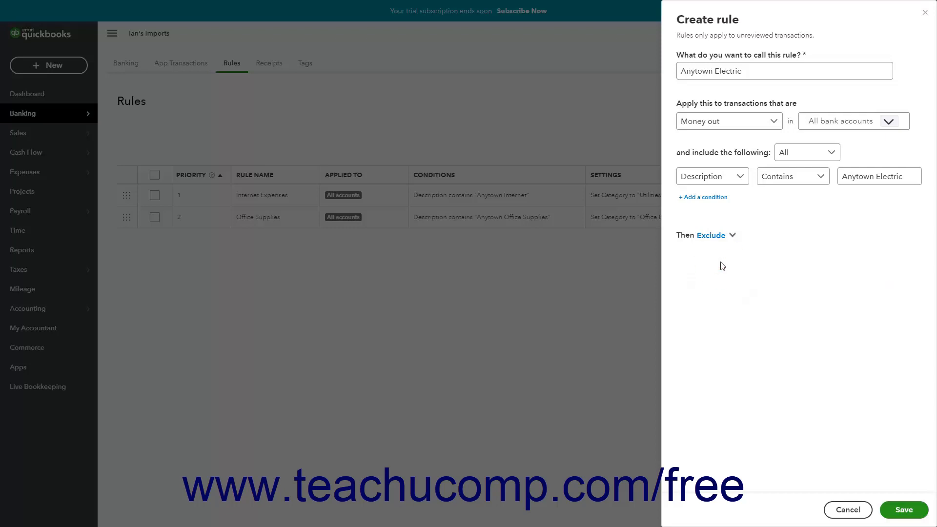
pyautogui.click(733, 236)
pyautogui.click(720, 252)
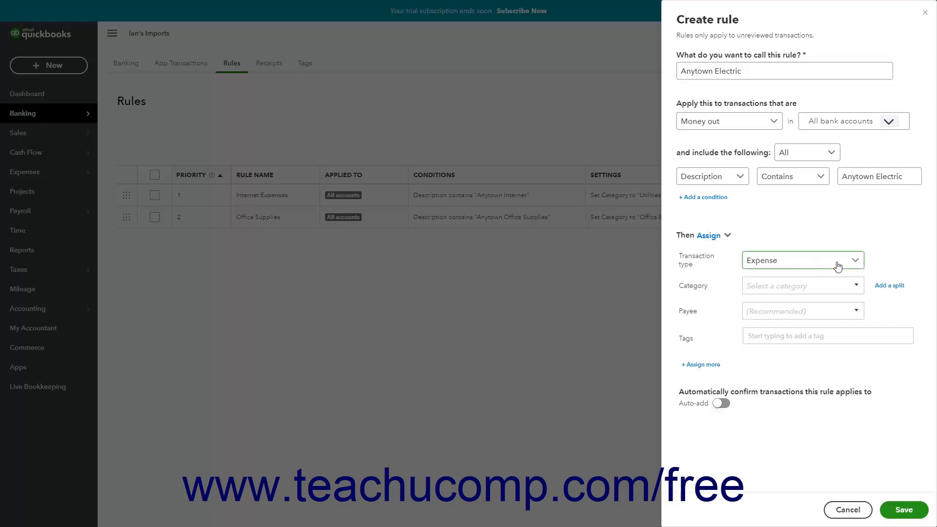
# Step: Assign the transaction type Expense, the category Utilities and the payee Anytown Electric to the rule
pyautogui.click(855, 263)
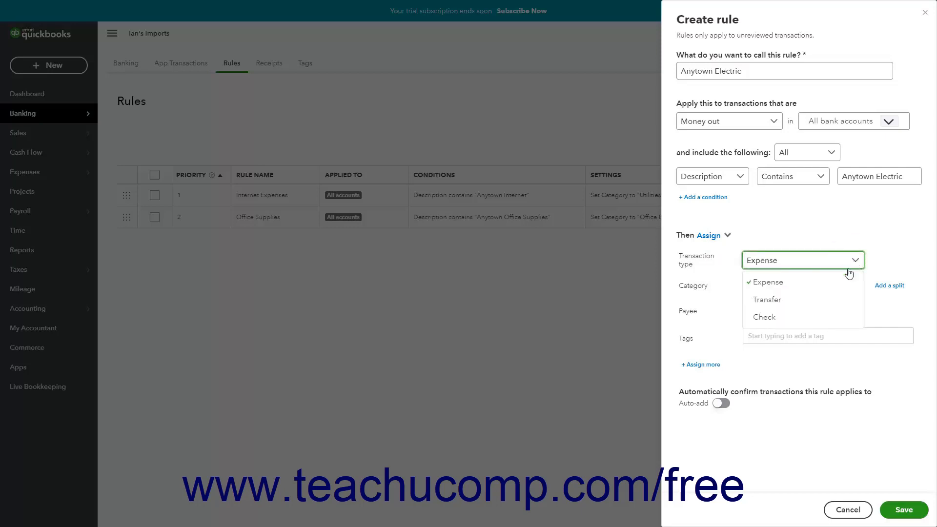
pyautogui.click(826, 285)
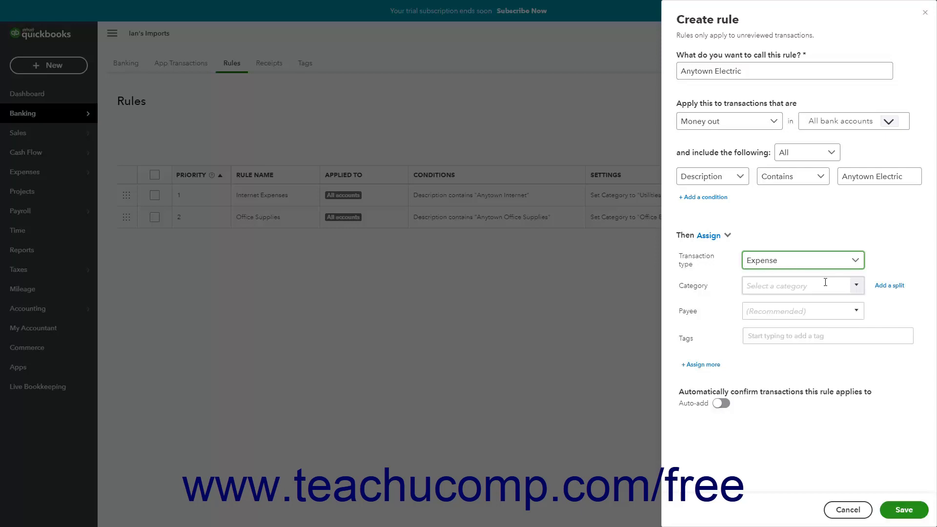
pyautogui.click(857, 288)
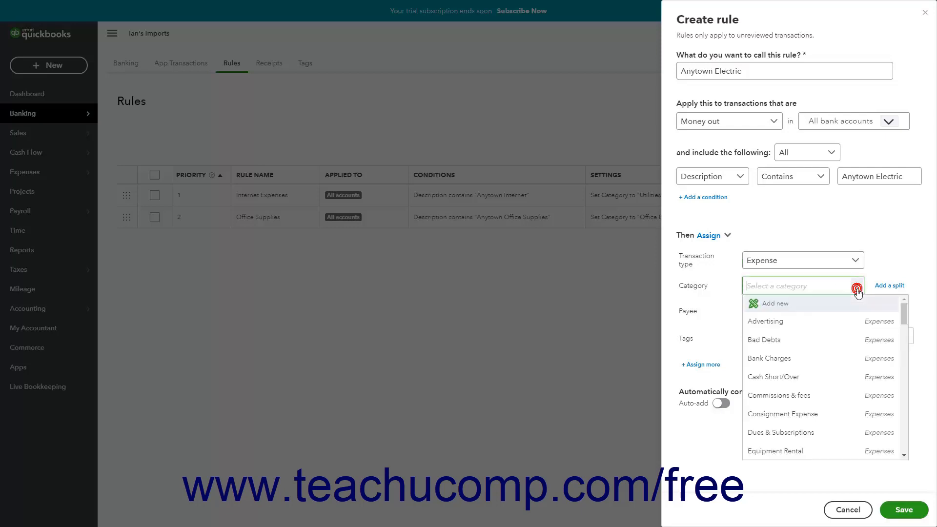
pyautogui.scroll(-5, 793, 381)
pyautogui.click(793, 401)
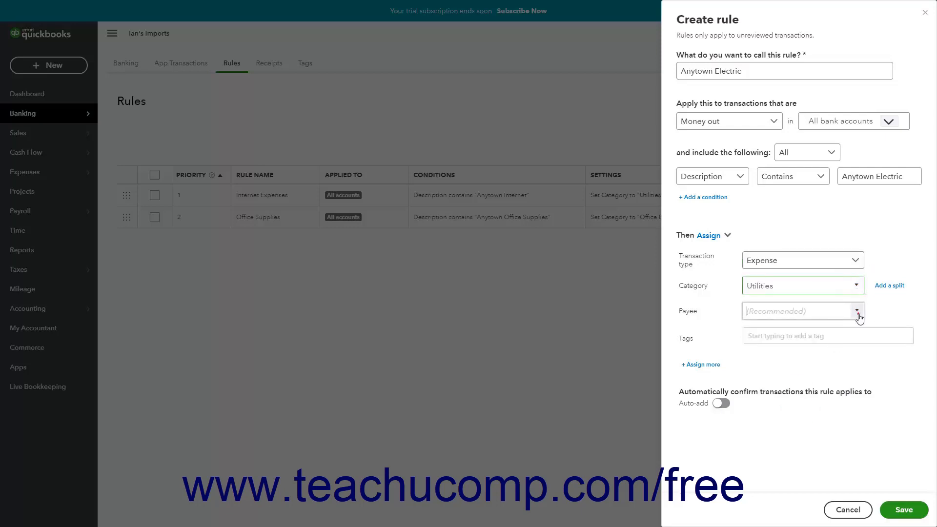
pyautogui.click(857, 311)
pyautogui.click(831, 348)
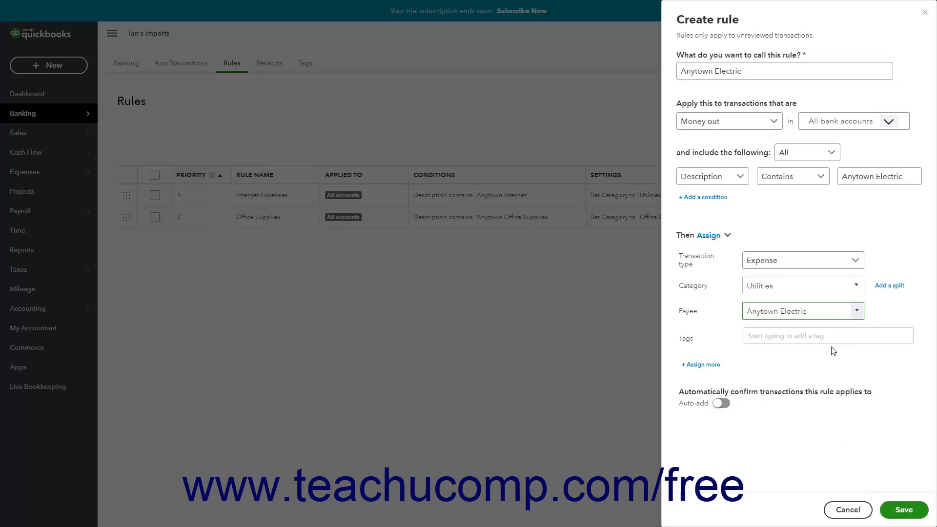
# Step: Add a category split to the rule, check its split-by options, and delete the second split line
pyautogui.click(884, 291)
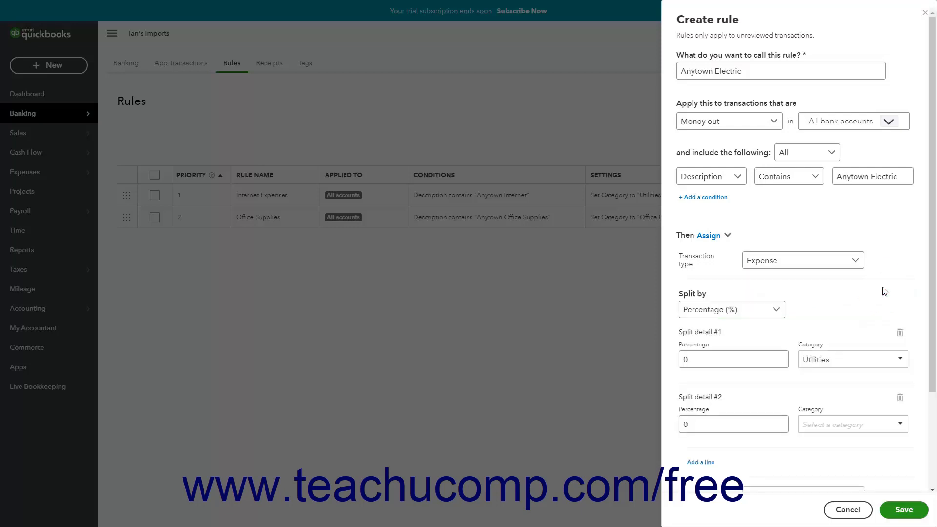
pyautogui.click(780, 320)
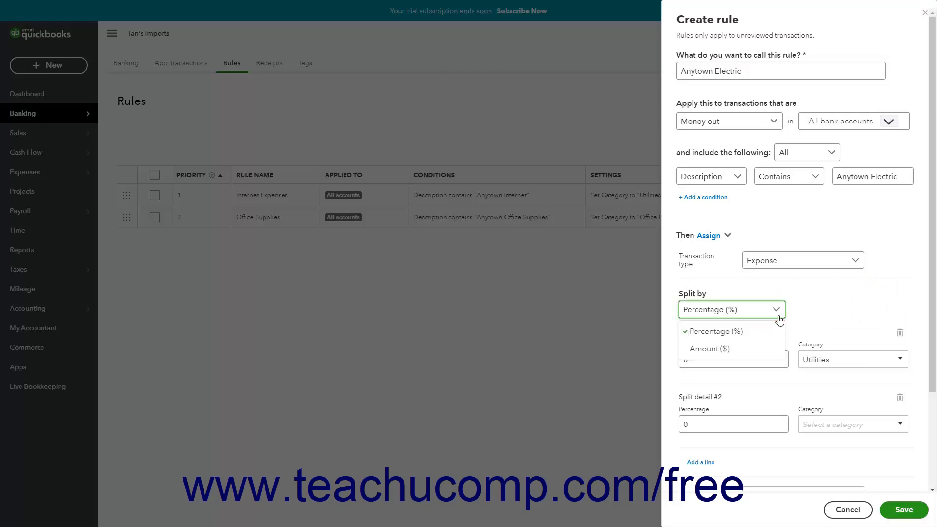
pyautogui.click(777, 312)
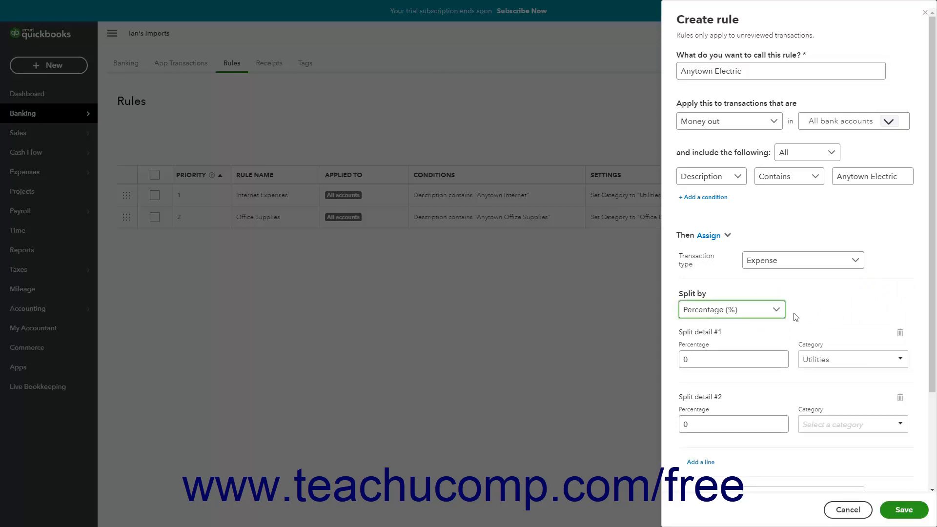
pyautogui.click(783, 359)
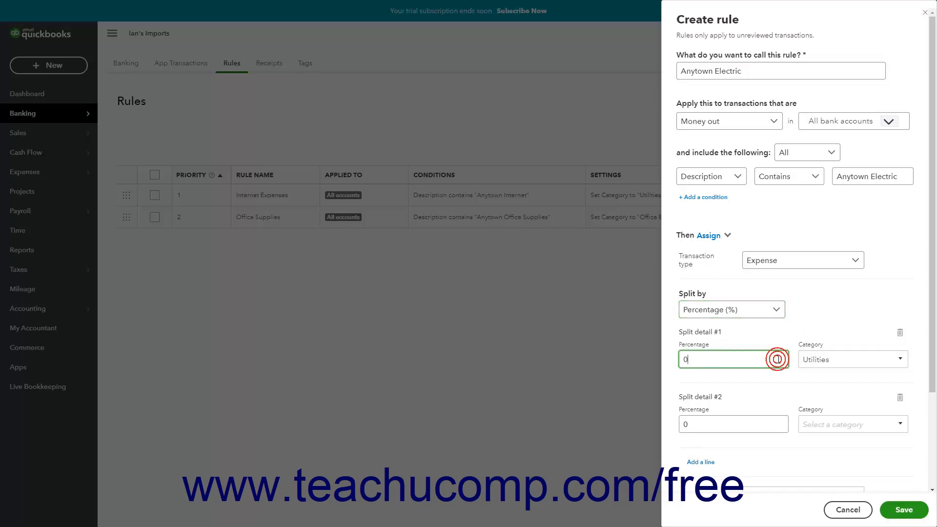
pyautogui.click(831, 360)
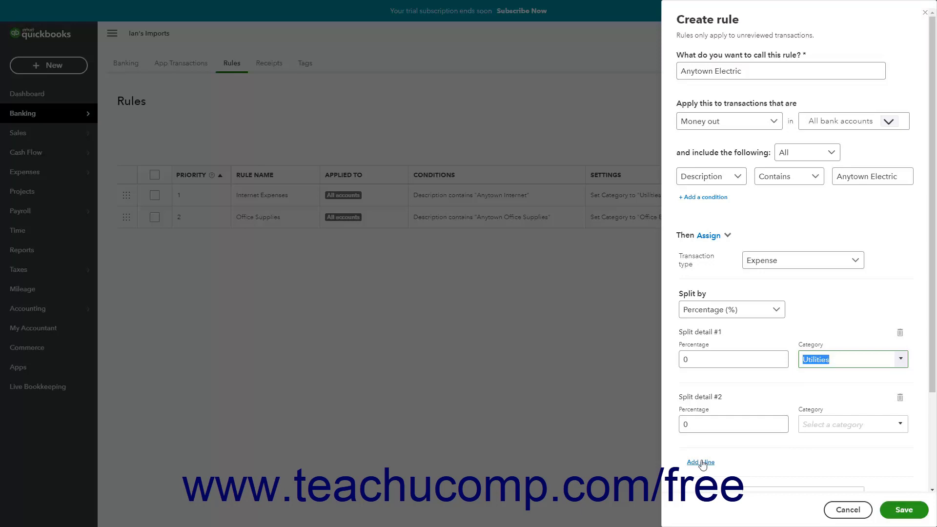
pyautogui.click(900, 399)
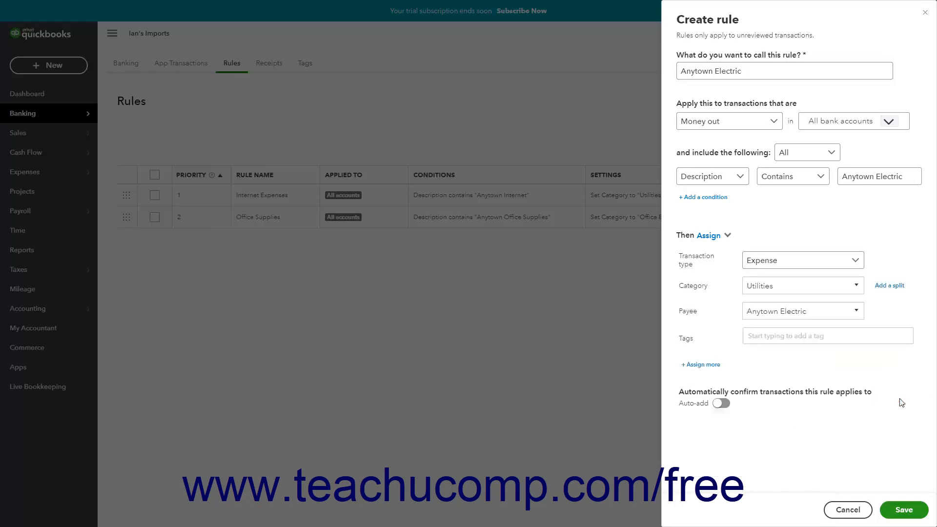
# Step: Add the memo assignment and clear it, and turn Auto-add on and off again for the rule
pyautogui.click(711, 367)
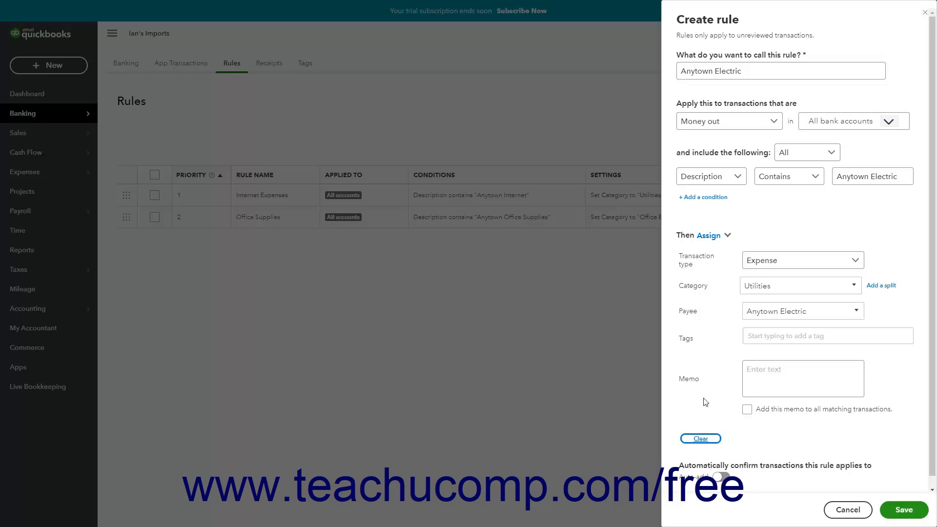
pyautogui.click(703, 439)
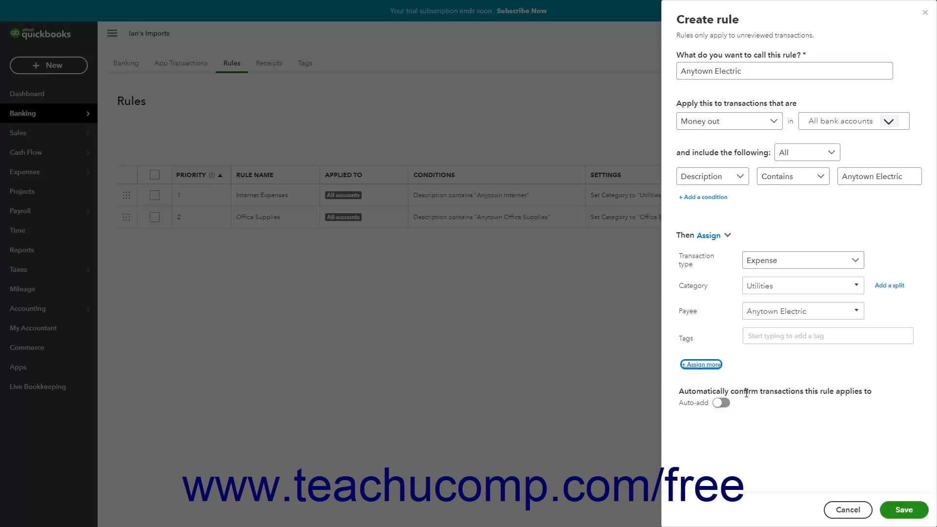
pyautogui.click(725, 406)
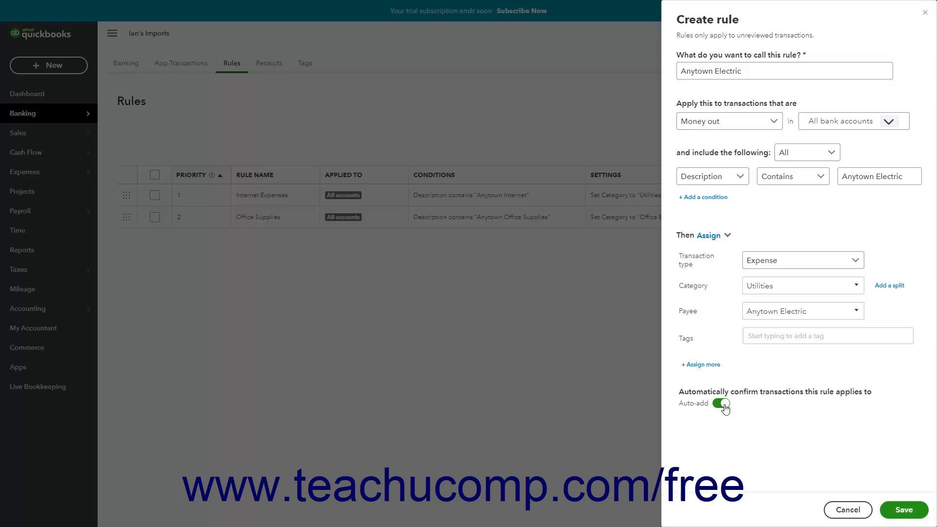
pyautogui.click(725, 404)
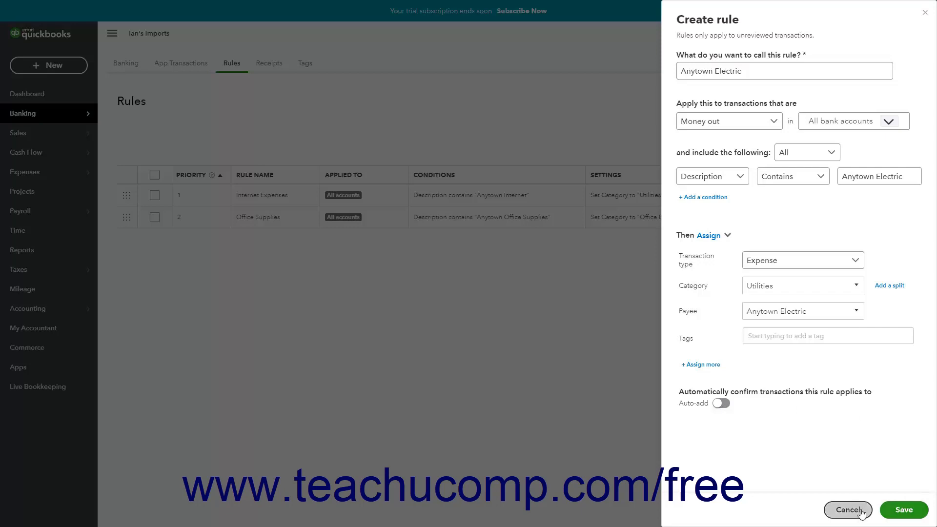
# Step: Save the Anytown Electric rule, and reopen it for editing and close it without changes
pyautogui.click(902, 510)
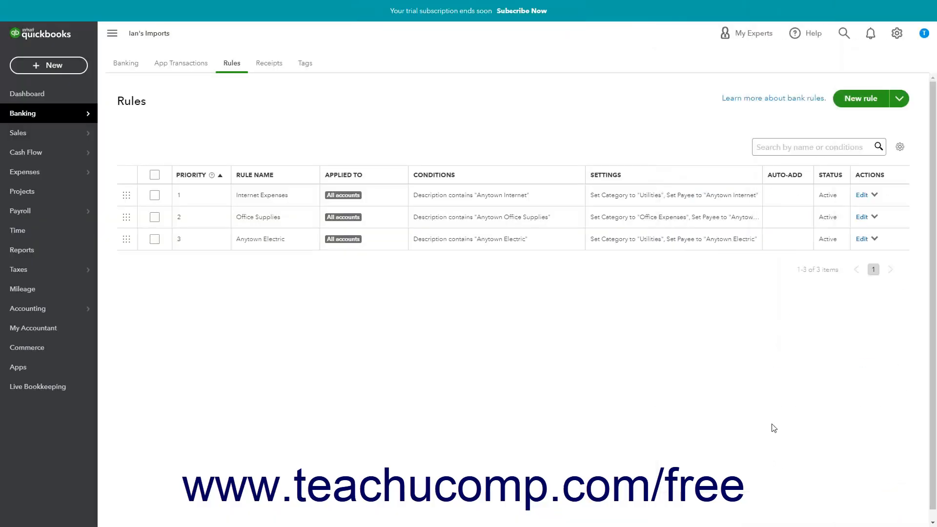
pyautogui.click(862, 239)
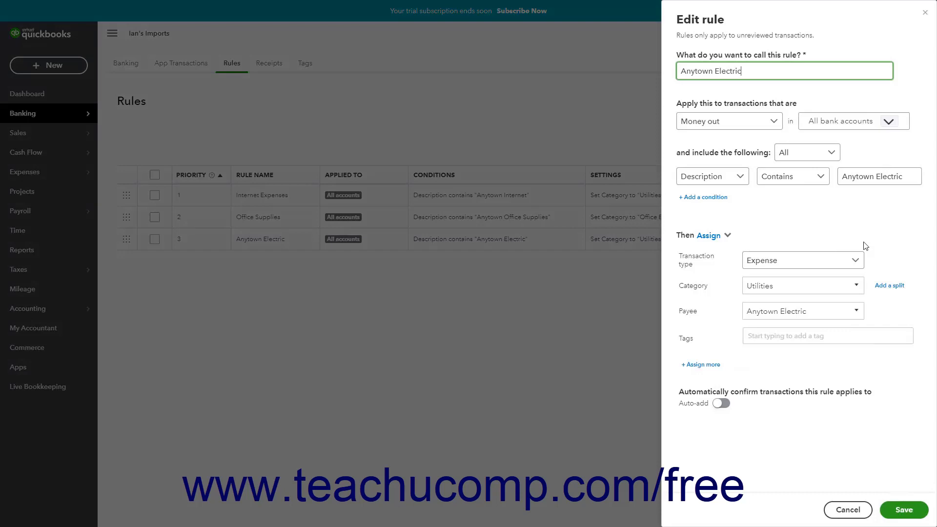
pyautogui.click(925, 12)
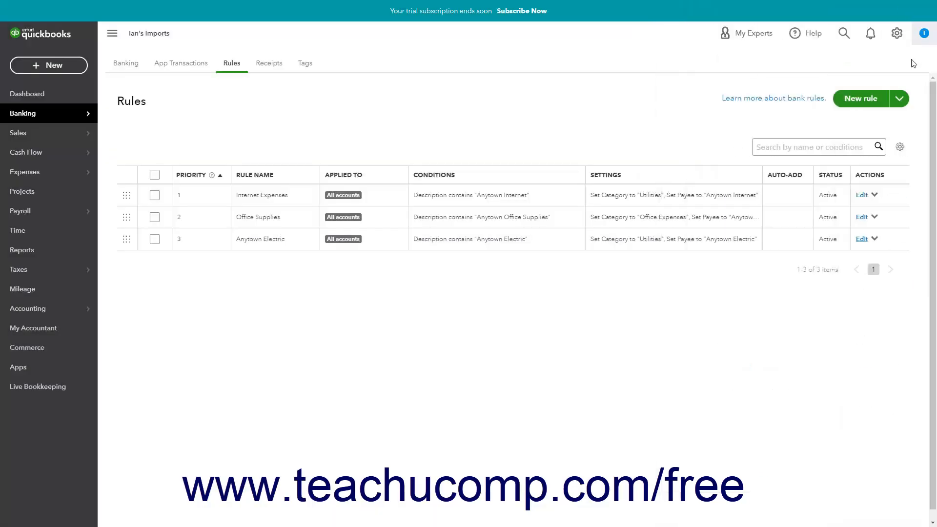
# Step: Start deleting the Anytown Electric rule but decline the deletion, and check the other actions available for the rule
pyautogui.click(876, 239)
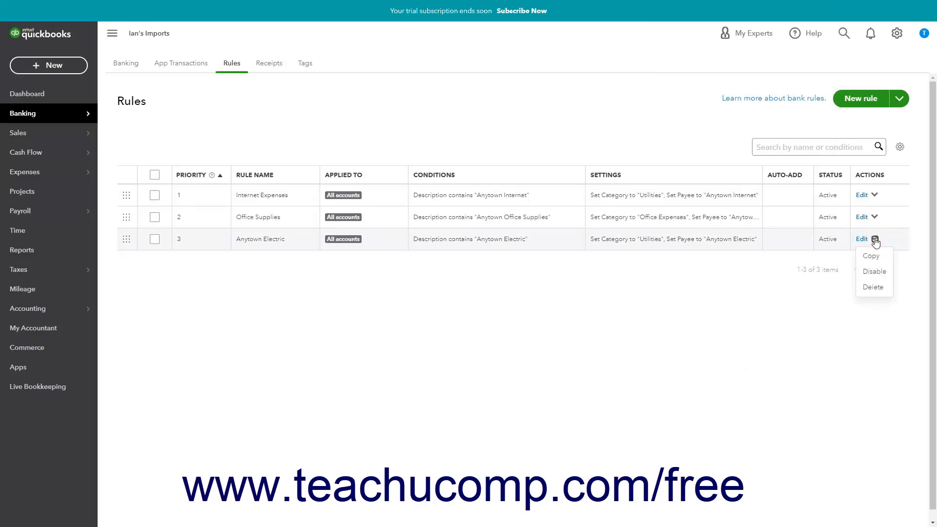
pyautogui.click(869, 288)
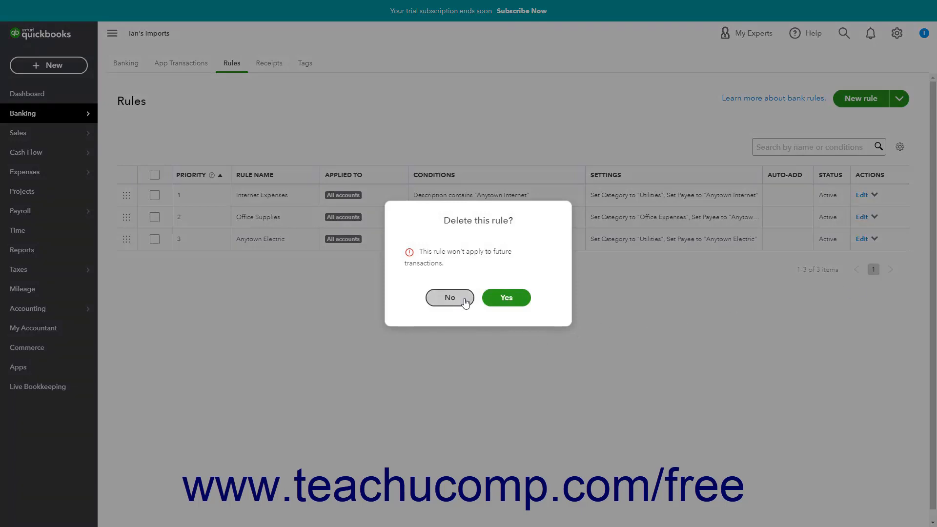
pyautogui.click(449, 298)
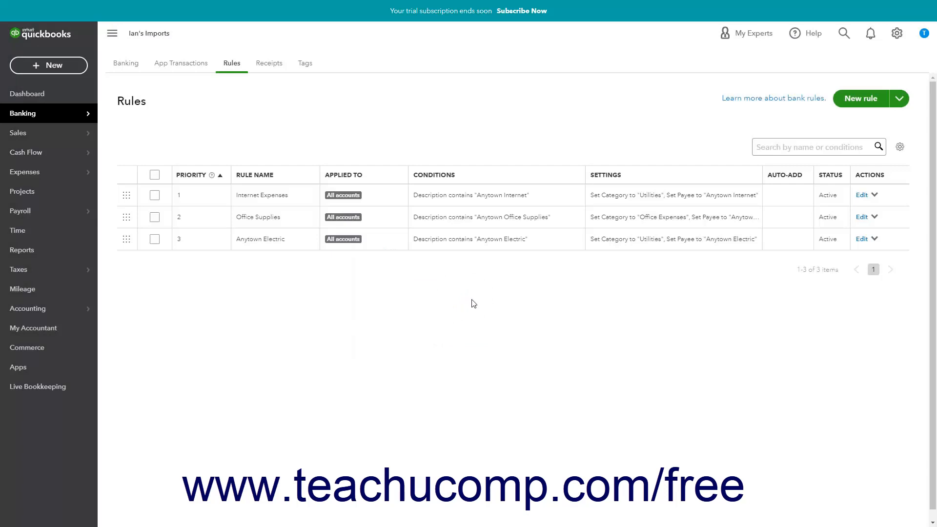
pyautogui.click(875, 240)
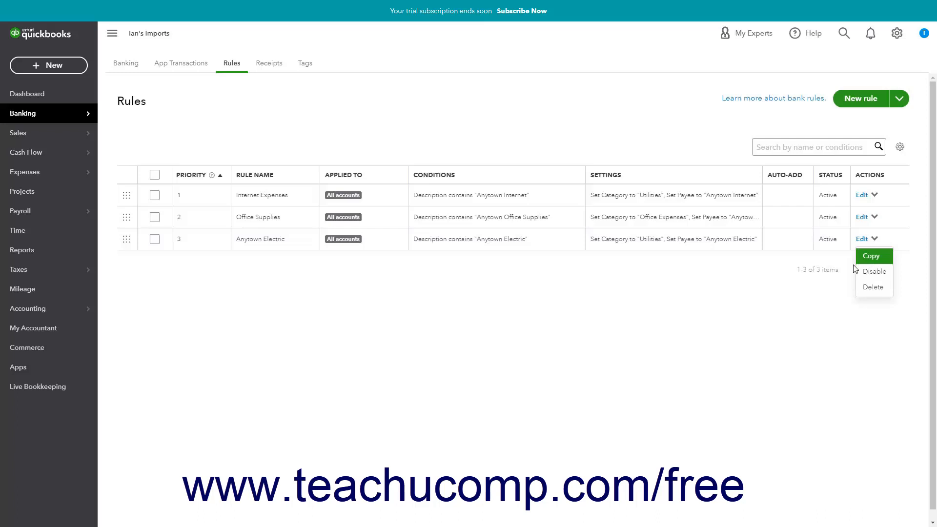
pyautogui.click(772, 276)
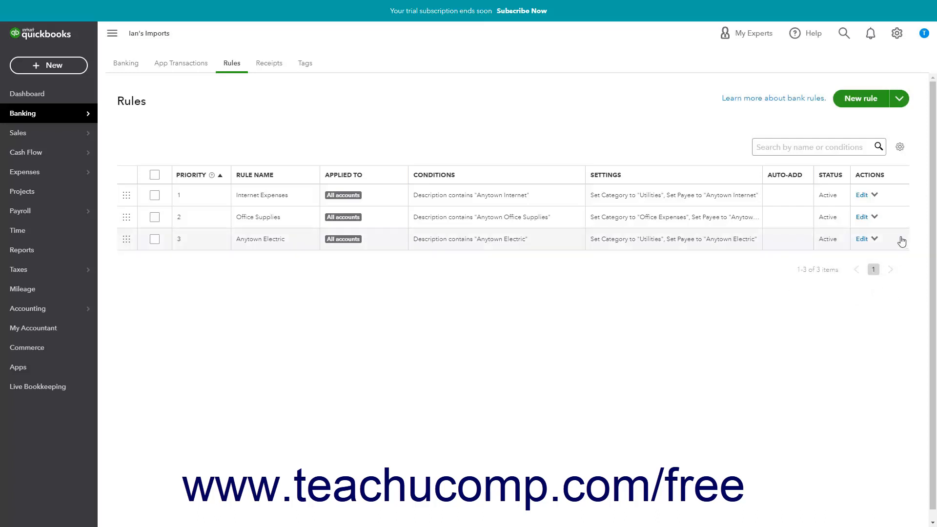
# Step: Disable the Office Supplies rule and enable it again
pyautogui.click(875, 218)
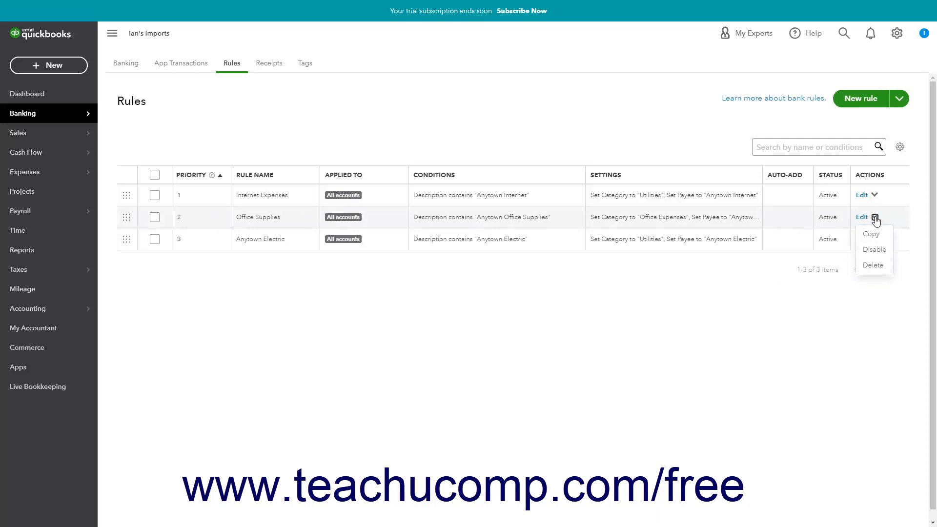
pyautogui.click(873, 250)
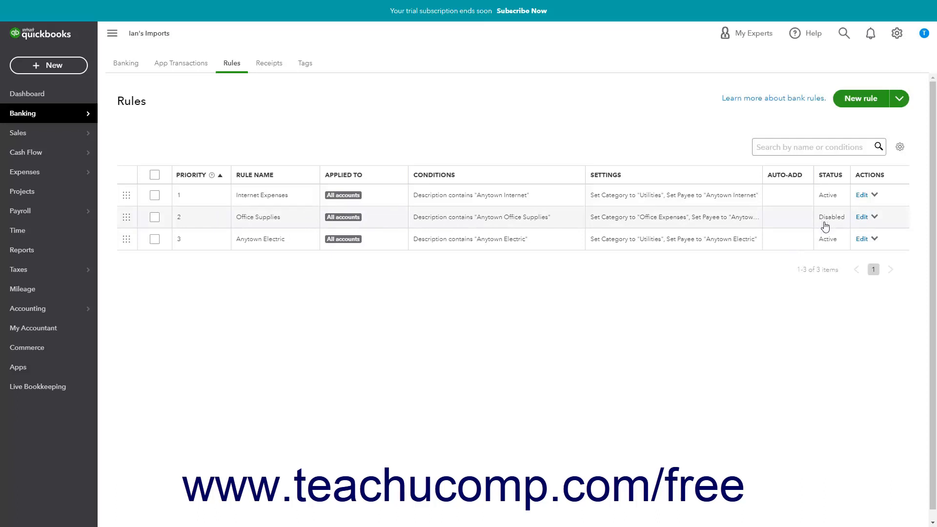
pyautogui.click(875, 218)
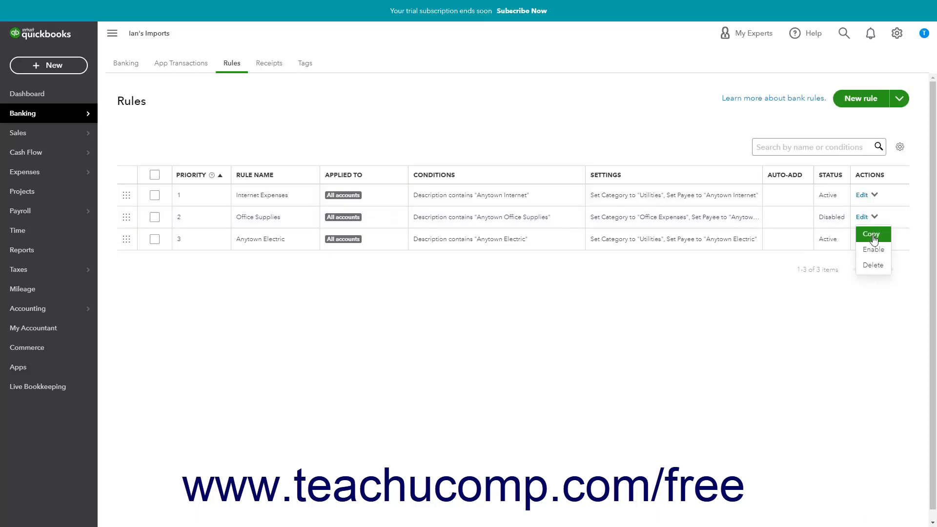
pyautogui.click(874, 251)
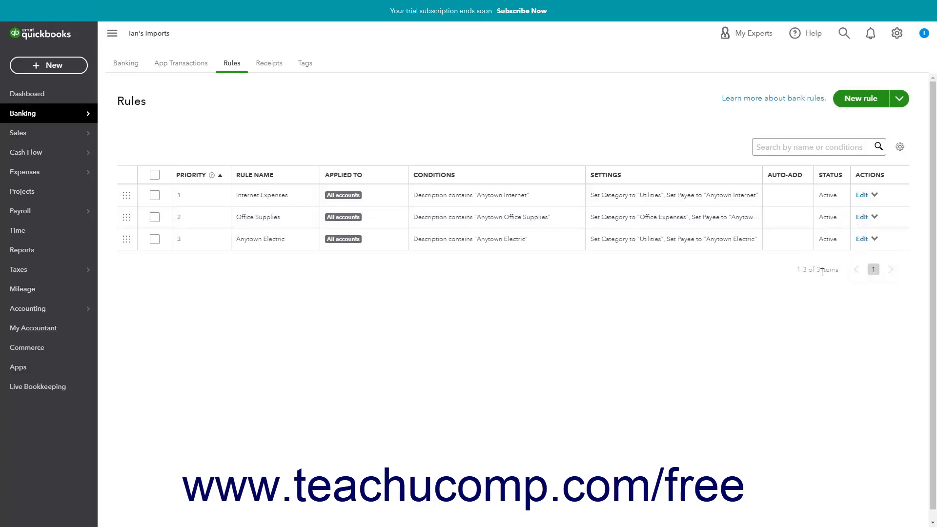